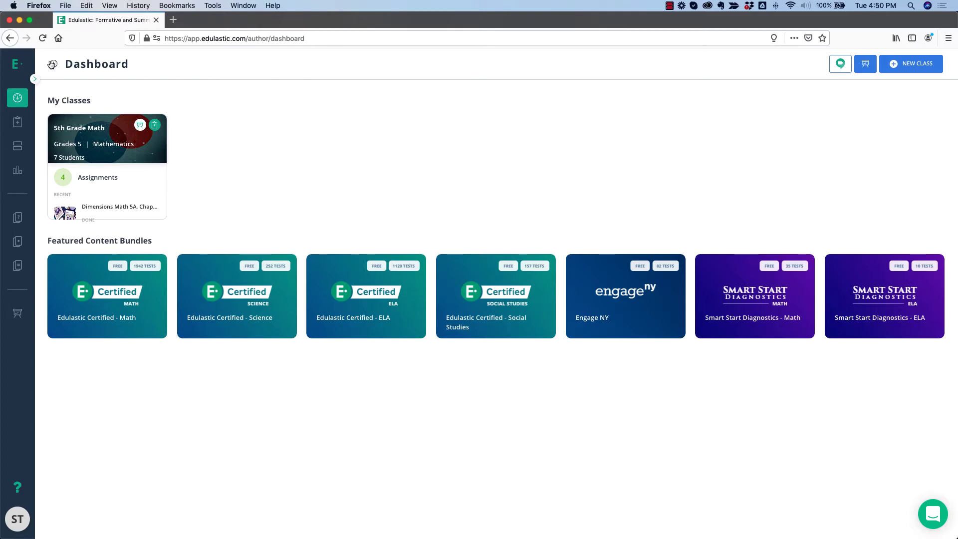
- Filter the Playlist library to the Singapore Math collection and Grade 3
{"action": "left_click", "coordinate": [34, 79]}
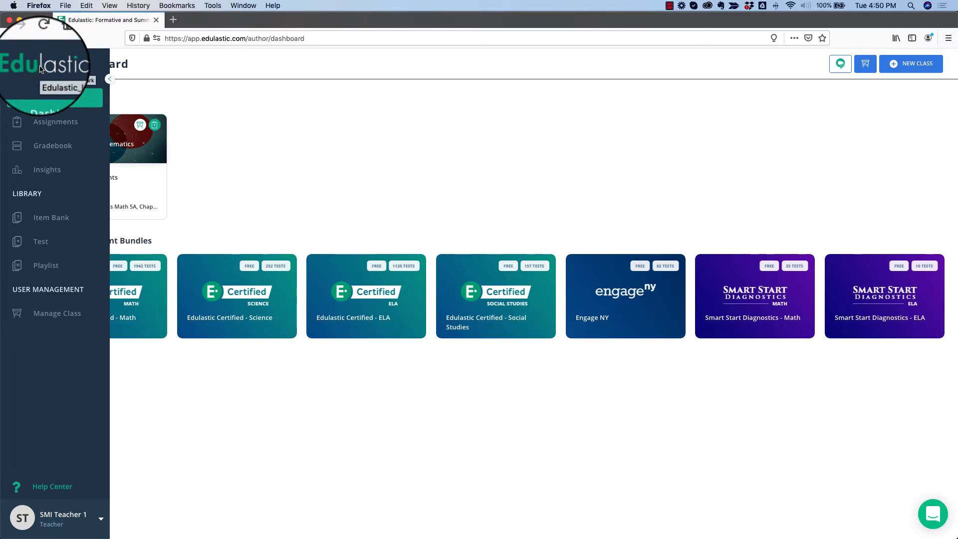
{"action": "left_click", "coordinate": [46, 268]}
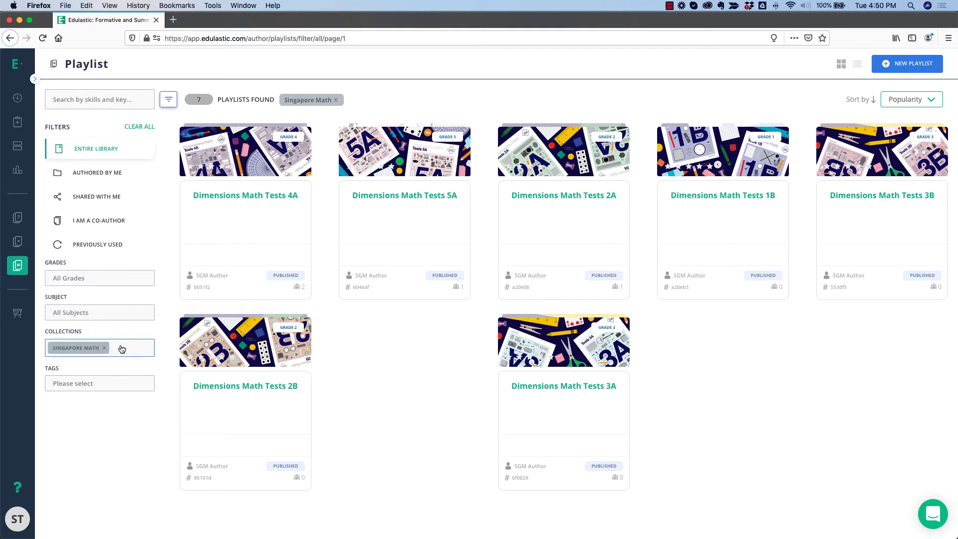
{"action": "left_click", "coordinate": [121, 349]}
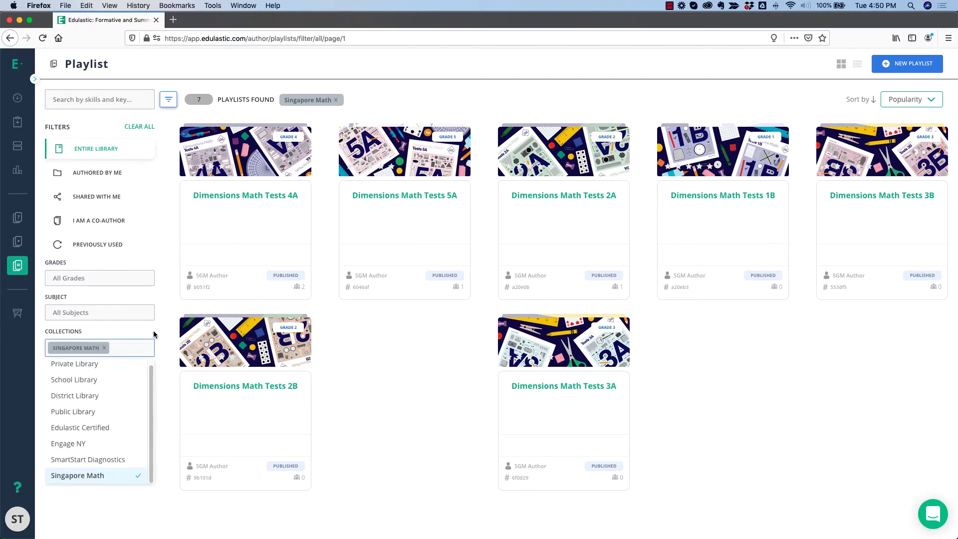
{"action": "left_click", "coordinate": [154, 334]}
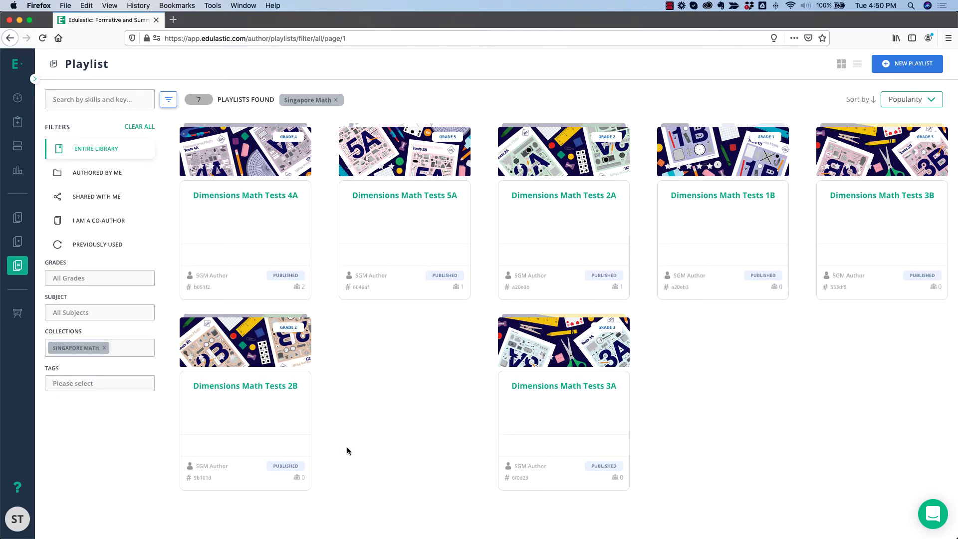
{"action": "left_click", "coordinate": [77, 278]}
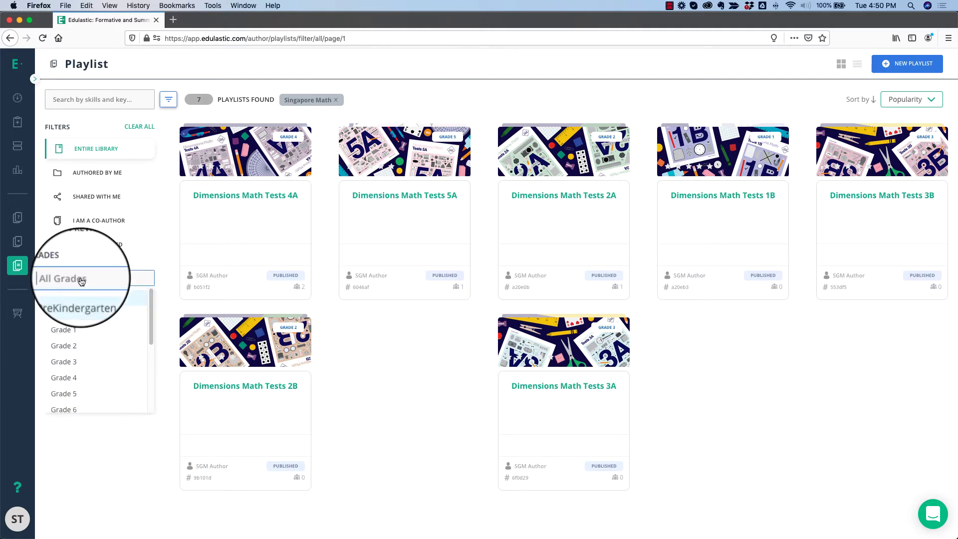
{"action": "left_click", "coordinate": [73, 360]}
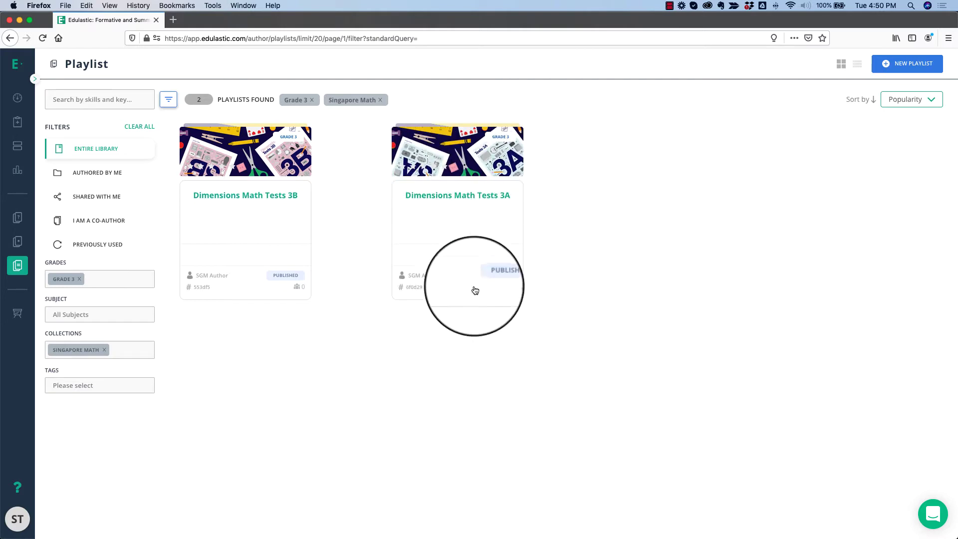
- Open Dimensions Math Tests 3A and preview Chapter 1 - Test A up to question 4 of 15
{"action": "left_click", "coordinate": [480, 169]}
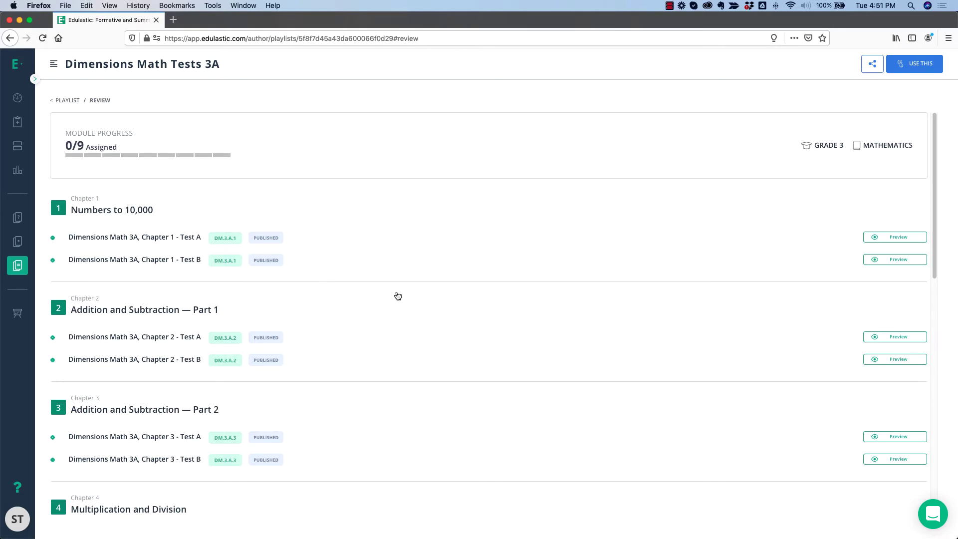
{"action": "left_click", "coordinate": [878, 236]}
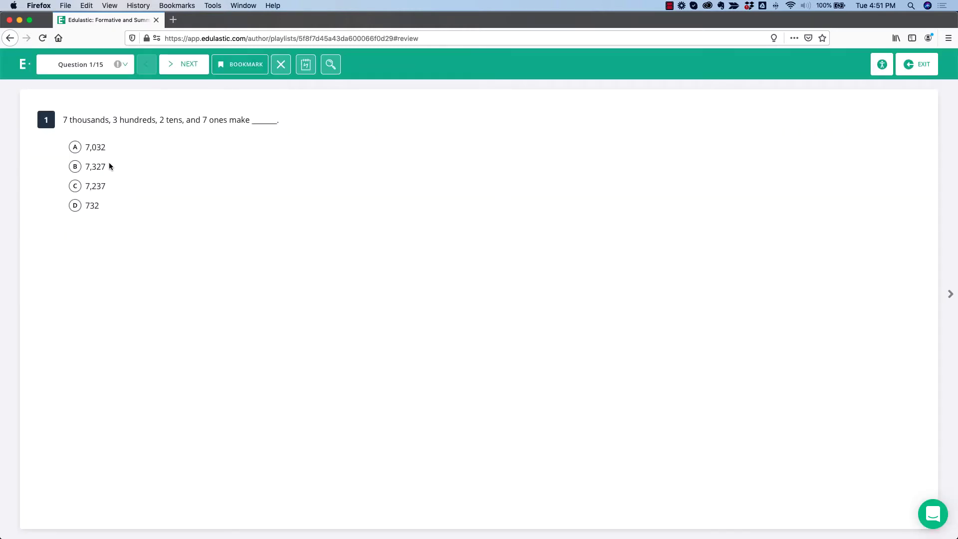
{"action": "left_click", "coordinate": [181, 72]}
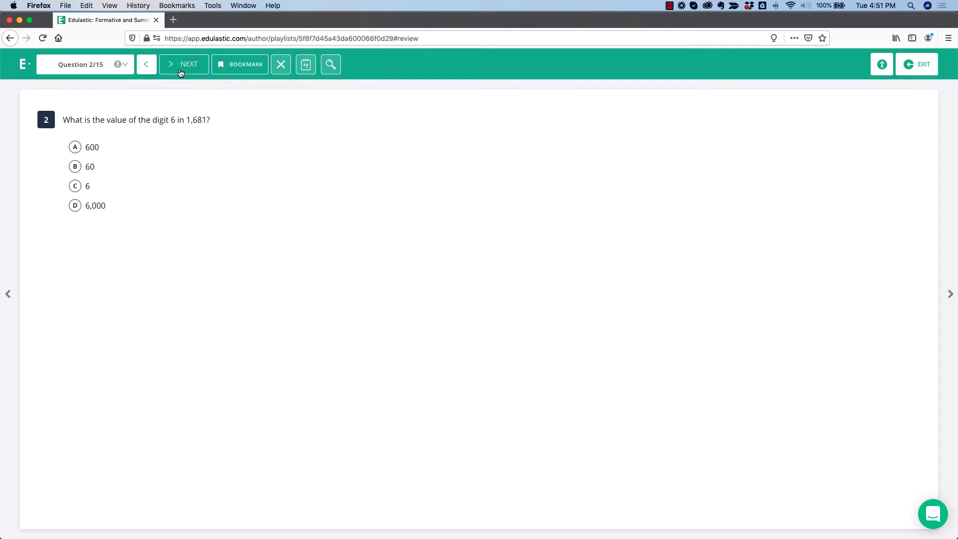
{"action": "left_click", "coordinate": [181, 73]}
{"action": "left_click", "coordinate": [181, 73]}
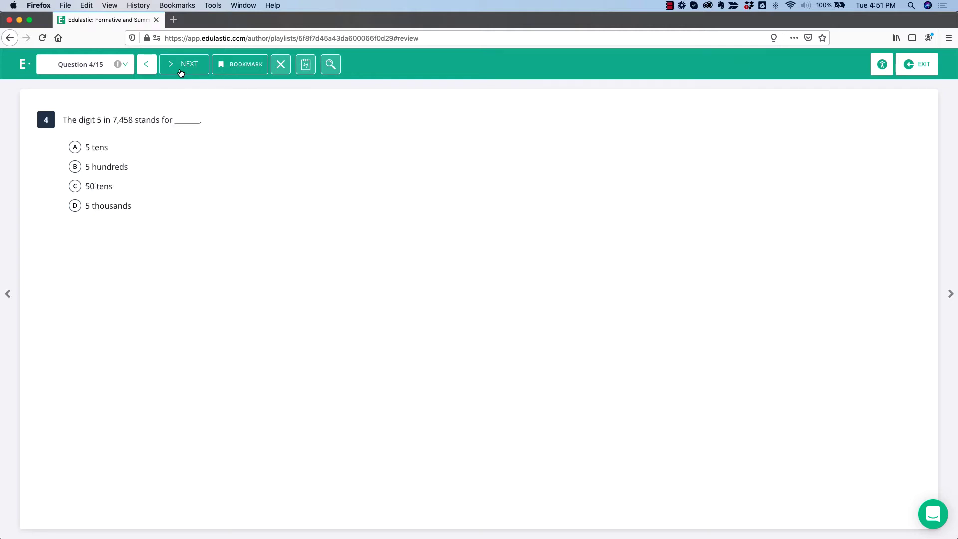
- Exit the preview and show Dimensions Math Tests 3A's chapters under My Playlist
{"action": "left_click", "coordinate": [902, 69]}
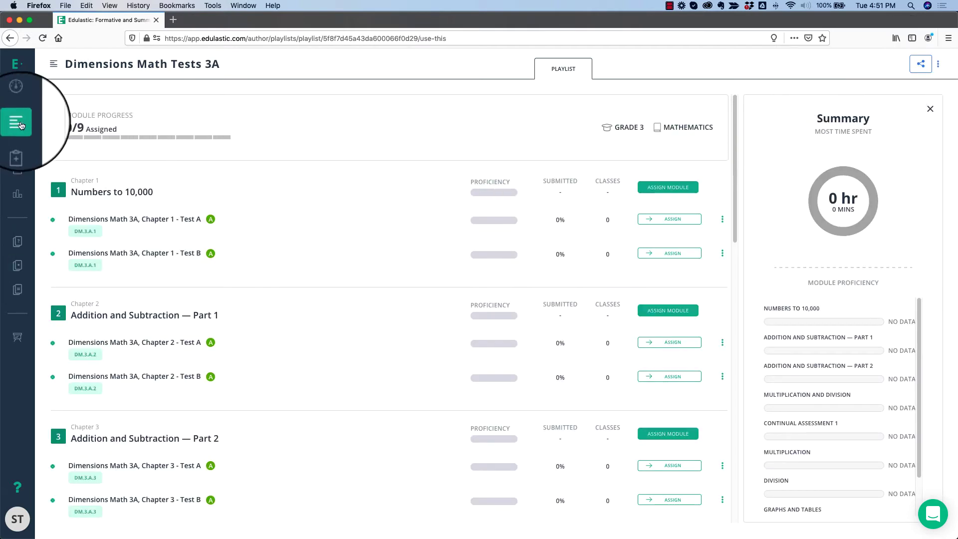
{"action": "left_click", "coordinate": [35, 79]}
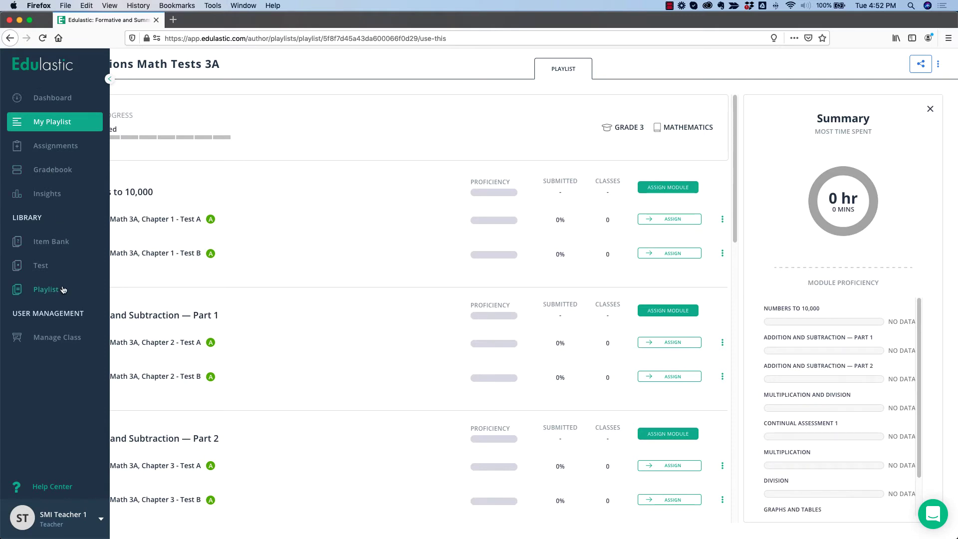
- Open Dimensions Math Tests 3B from the playlist library and start using it
{"action": "left_click", "coordinate": [46, 290]}
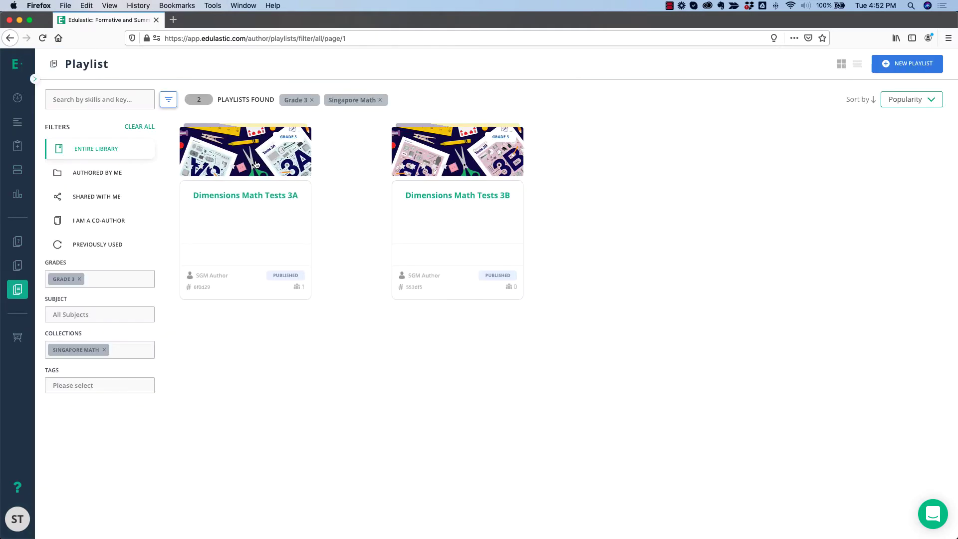
{"action": "left_click", "coordinate": [482, 164]}
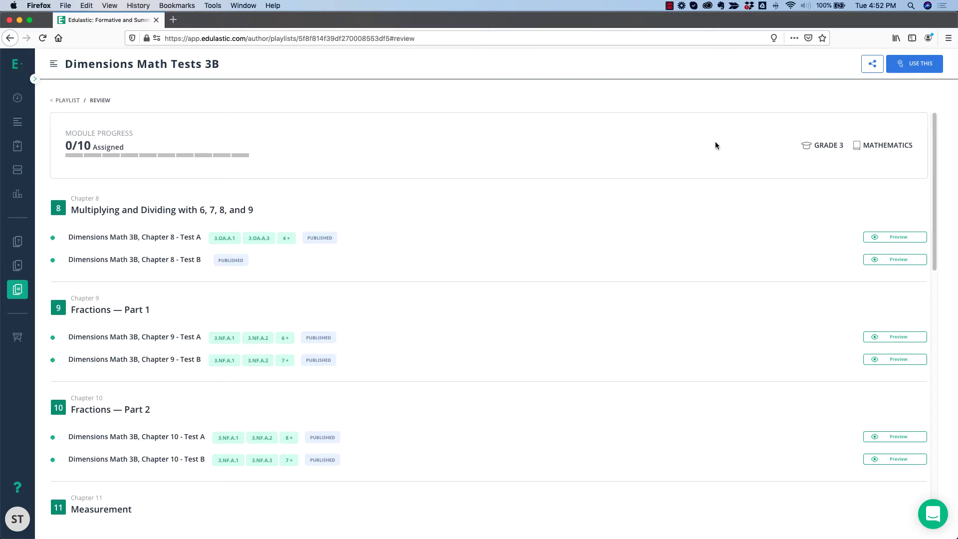
{"action": "left_click", "coordinate": [915, 68]}
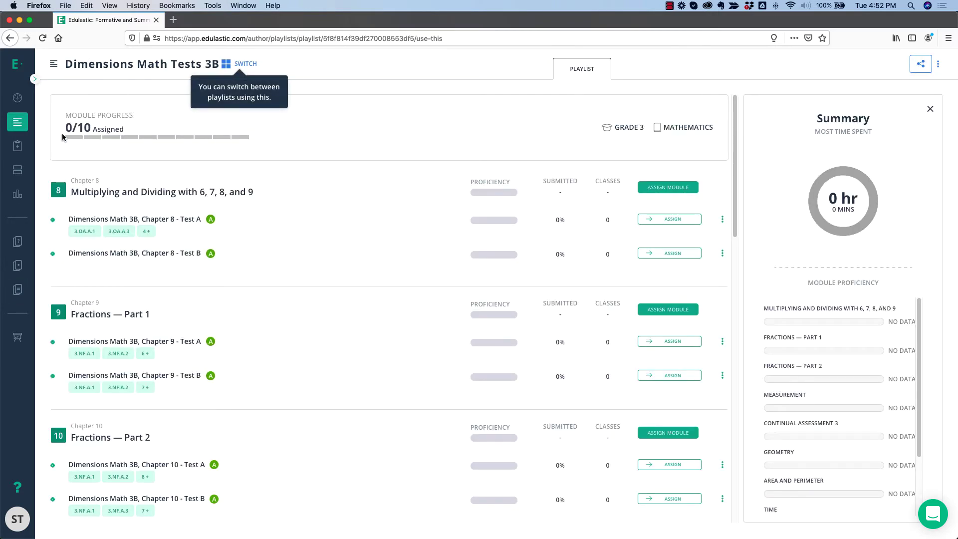
- Switch the active playlist back to Dimensions Math Tests 3A
{"action": "left_click", "coordinate": [35, 79]}
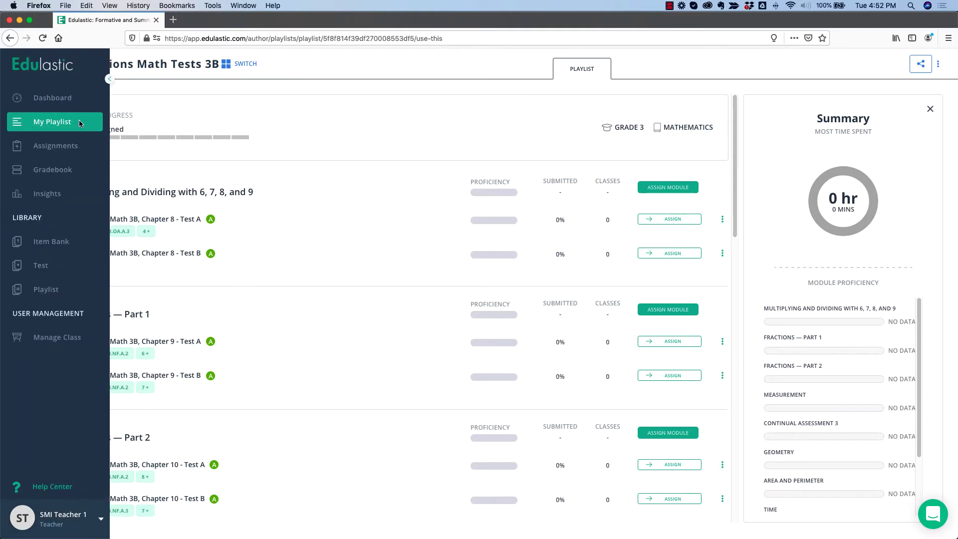
{"action": "left_click", "coordinate": [242, 64]}
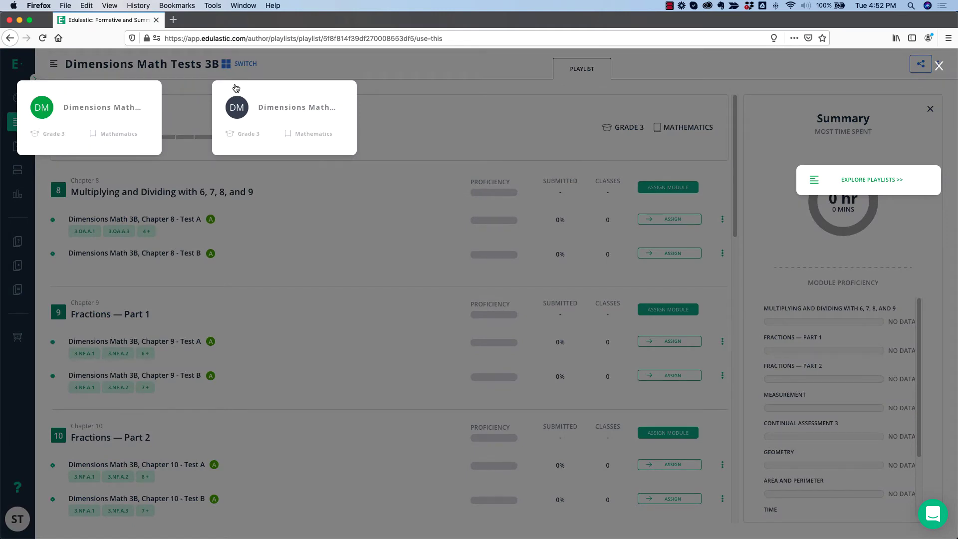
{"action": "left_click", "coordinate": [236, 89]}
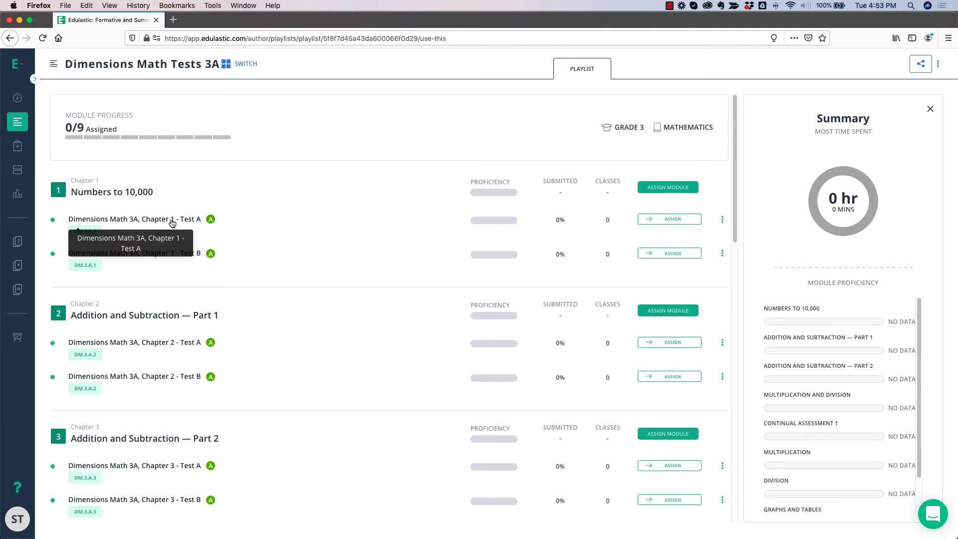
- Start assigning Chapter 1 Test A to the 5th Grade Math class, checking its student list
{"action": "left_click", "coordinate": [669, 222]}
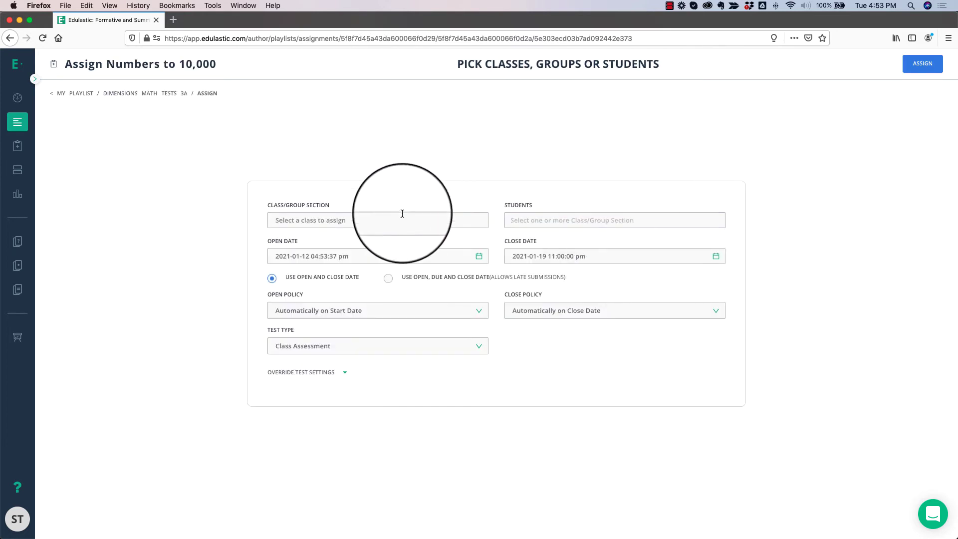
{"action": "left_click", "coordinate": [401, 220]}
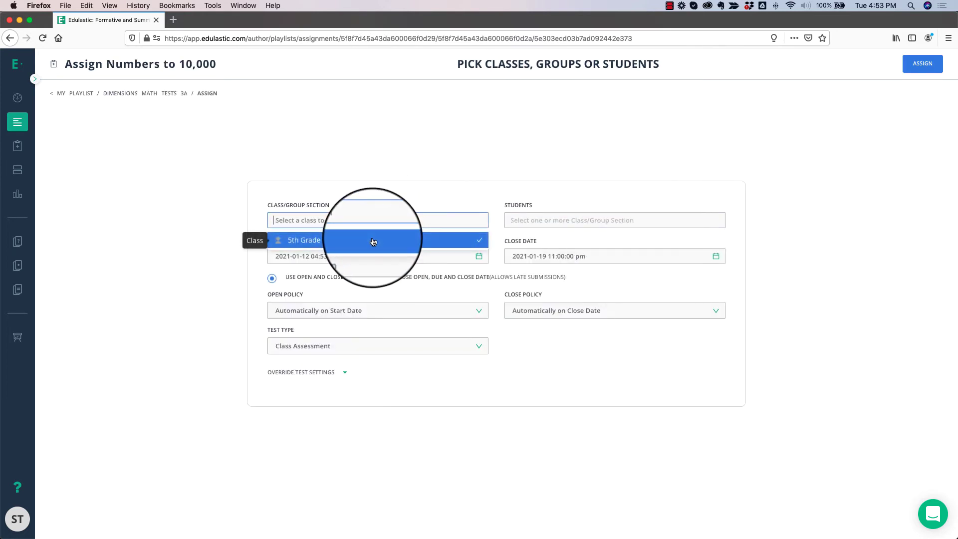
{"action": "left_click", "coordinate": [398, 242]}
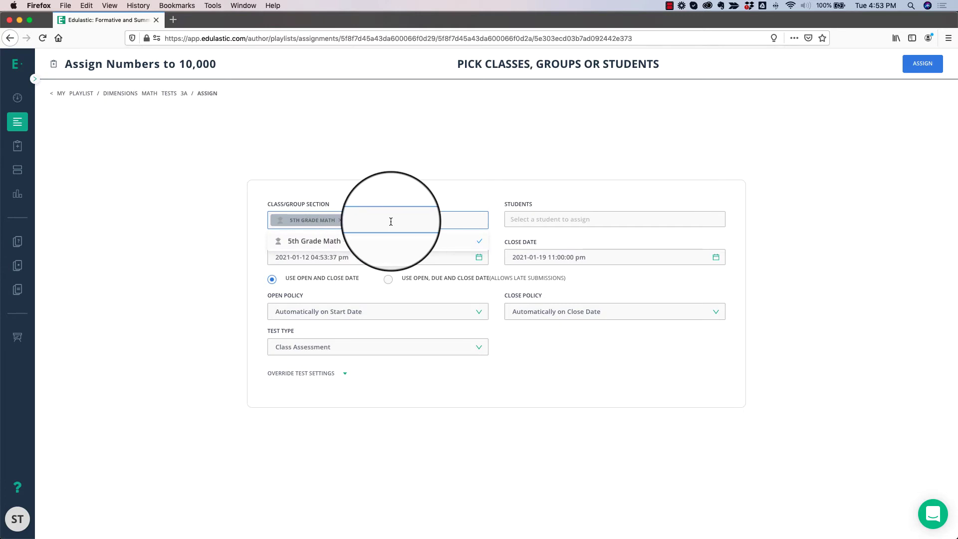
{"action": "left_click", "coordinate": [571, 220]}
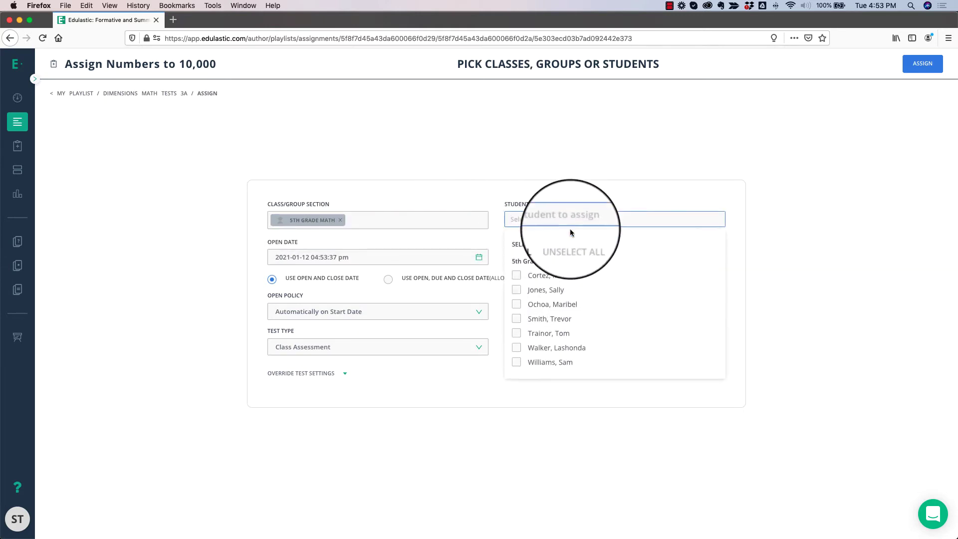
{"action": "left_click", "coordinate": [537, 194]}
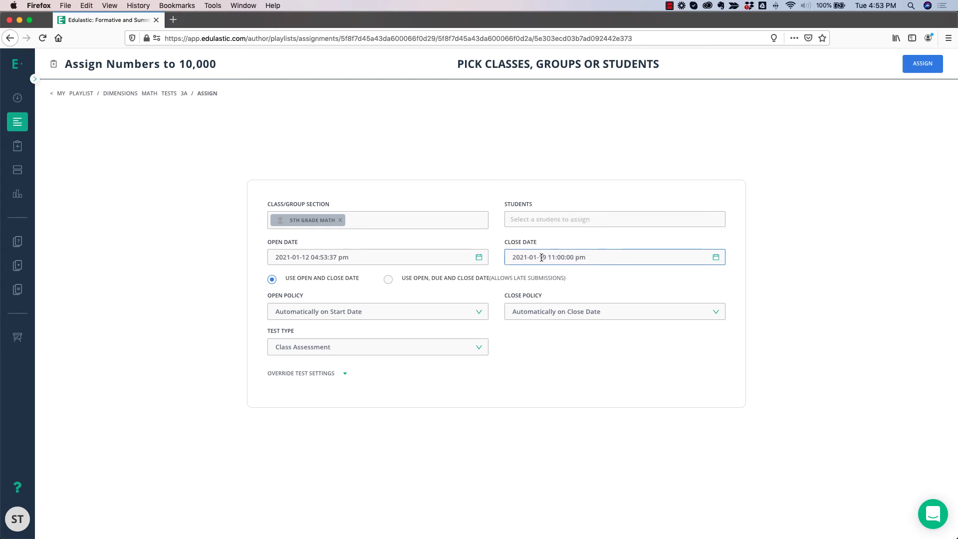
- Try Open Manually in Class, then set the Open Policy back to Automatically on Start Date
{"action": "left_click", "coordinate": [378, 313]}
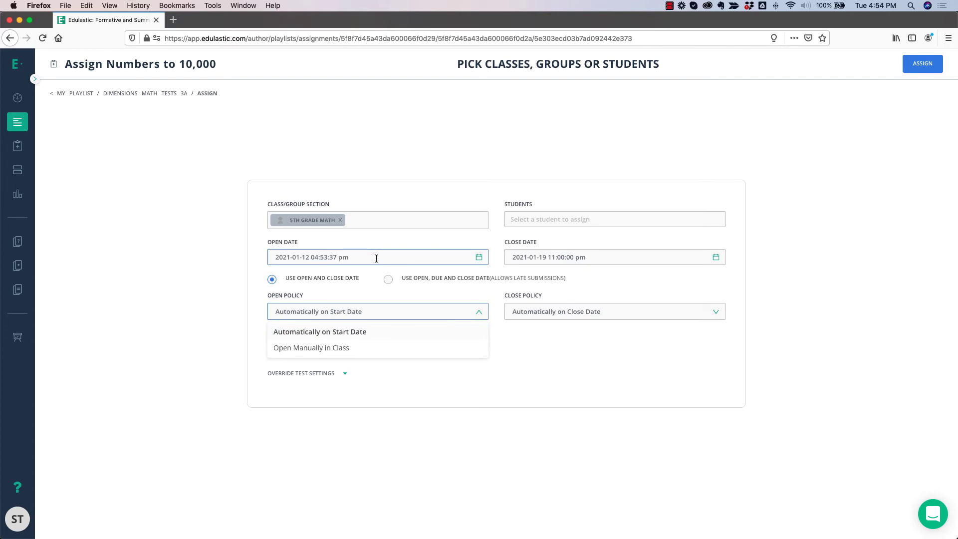
{"action": "left_click", "coordinate": [338, 348]}
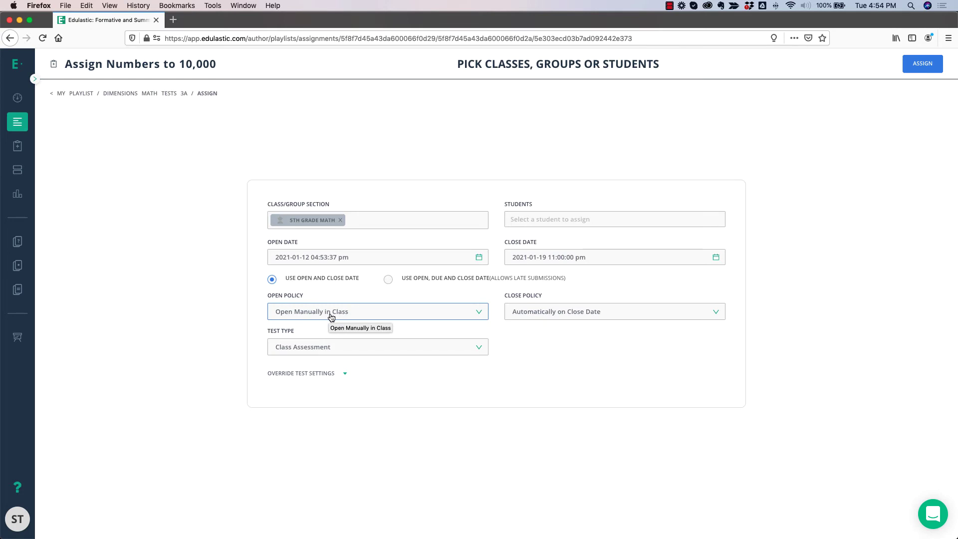
{"action": "left_click", "coordinate": [331, 316]}
{"action": "left_click", "coordinate": [333, 330]}
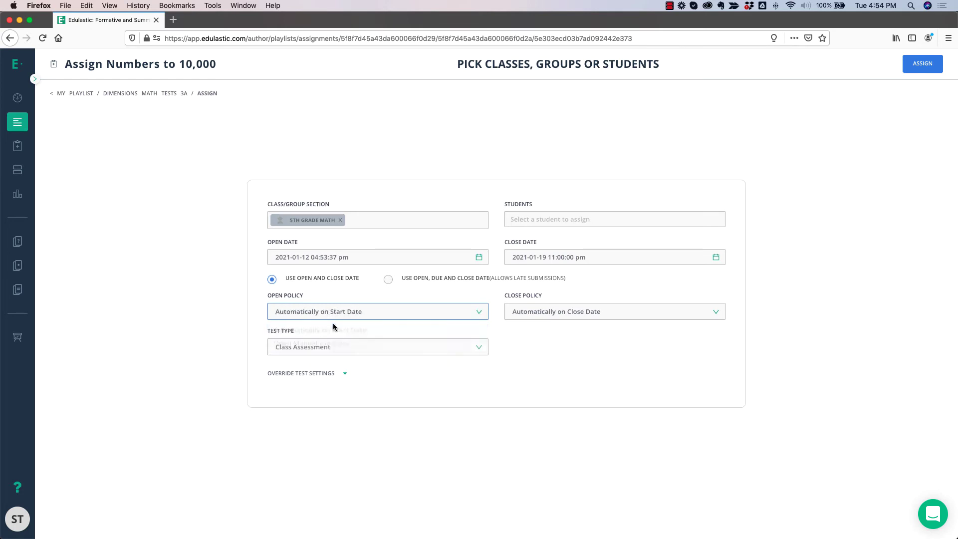
{"action": "left_click", "coordinate": [322, 375]}
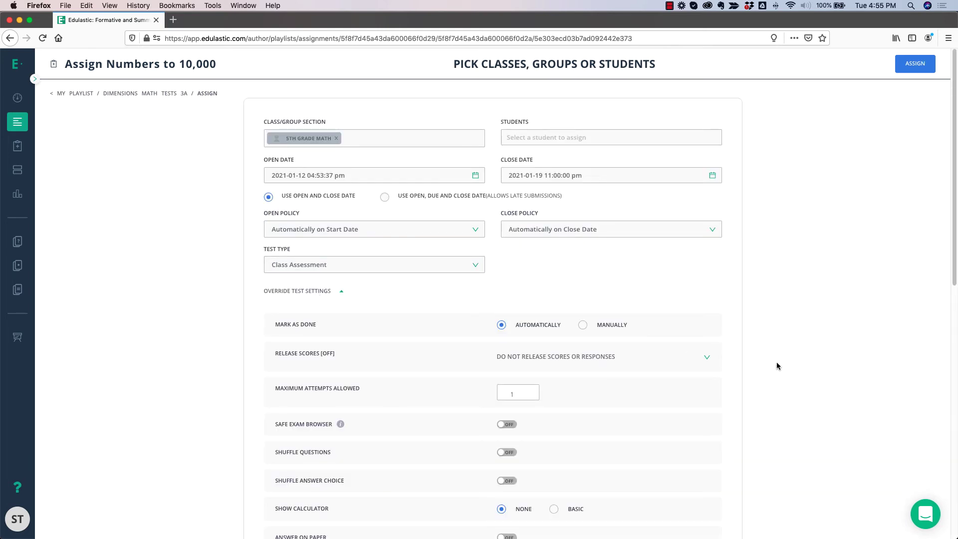
{"action": "scroll", "coordinate": [778, 364], "scroll_direction": "down", "scroll_amount": 3}
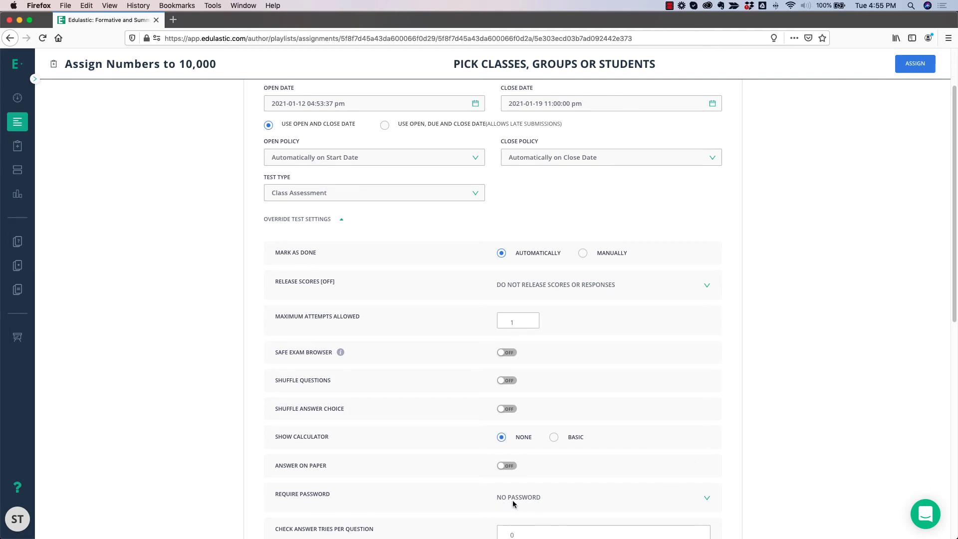
{"action": "left_click", "coordinate": [616, 285]}
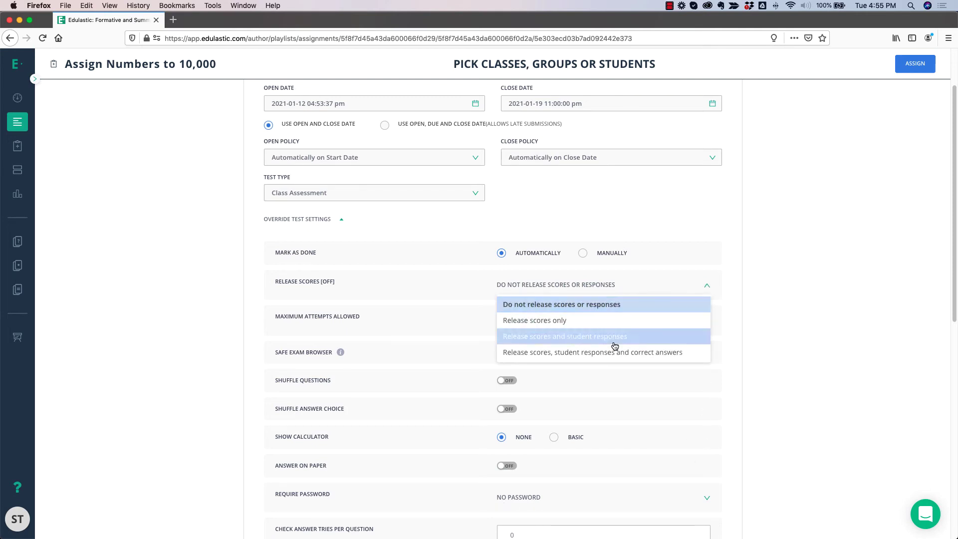
{"action": "left_click", "coordinate": [783, 297]}
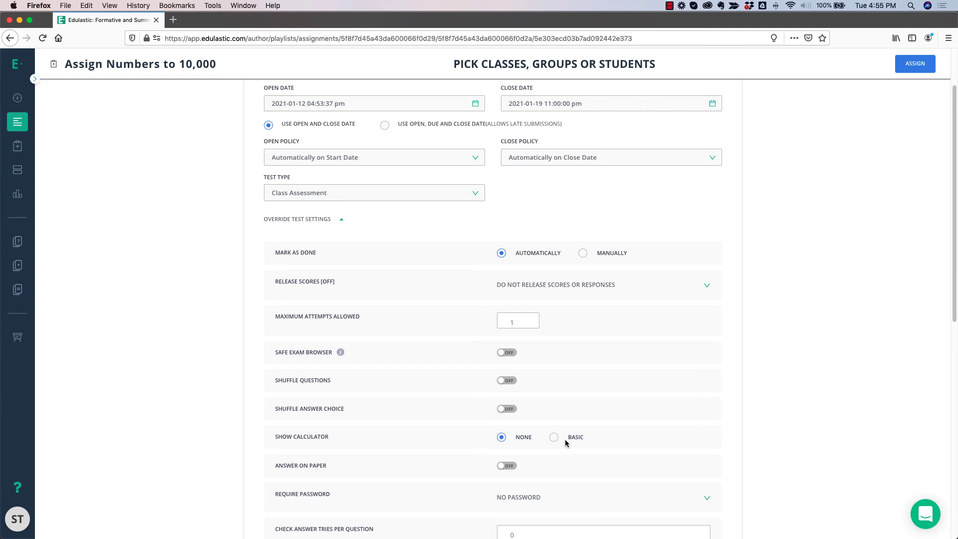
{"action": "scroll", "coordinate": [791, 311], "scroll_direction": "up", "scroll_amount": 1}
{"action": "scroll", "coordinate": [791, 311], "scroll_direction": "up", "scroll_amount": 3}
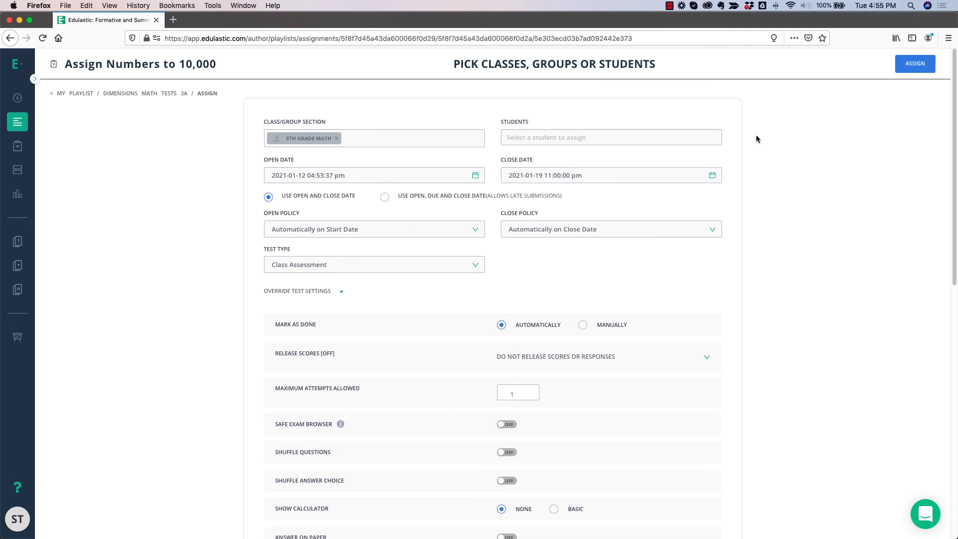
- Hide the override settings, assign Chapter 1 Test A, and go to Assignments
{"action": "left_click", "coordinate": [283, 291]}
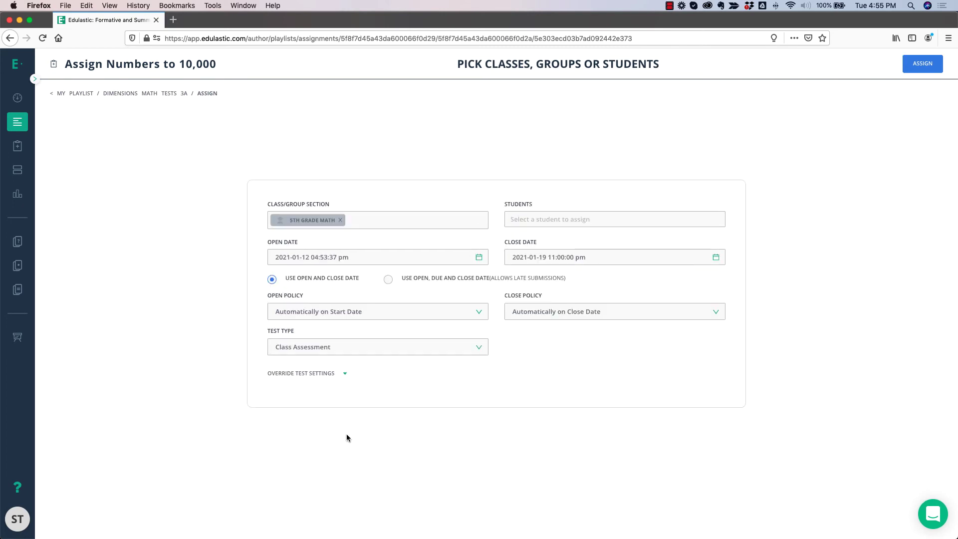
{"action": "left_click", "coordinate": [923, 64]}
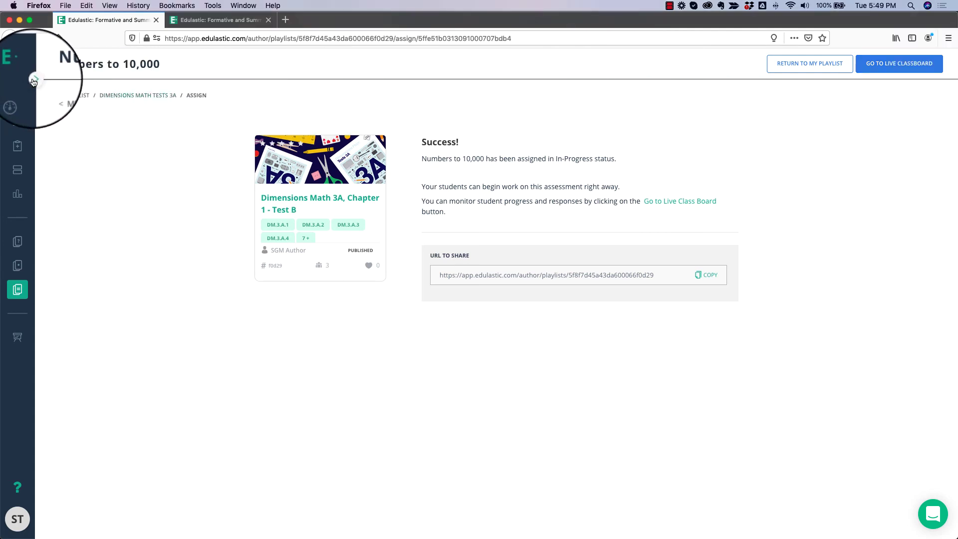
{"action": "left_click", "coordinate": [35, 80]}
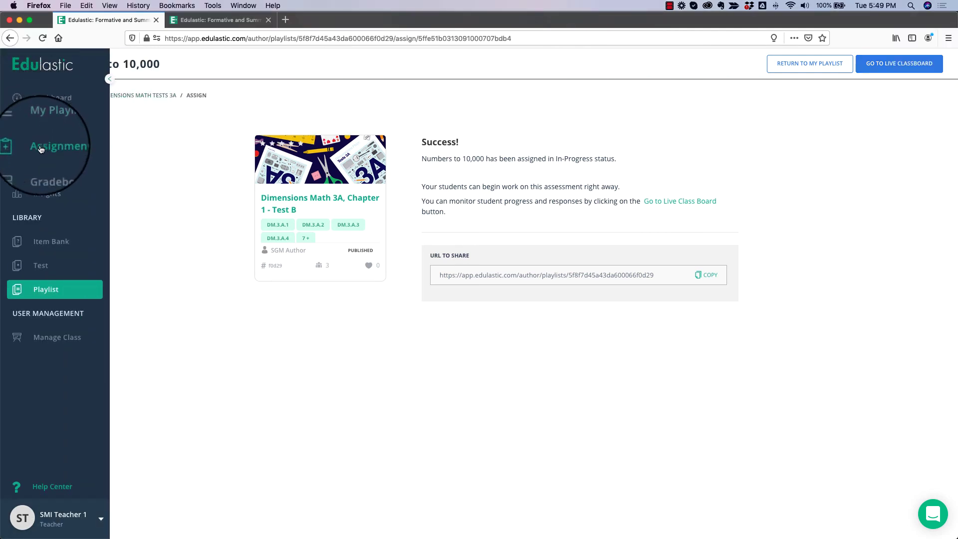
{"action": "left_click", "coordinate": [41, 148]}
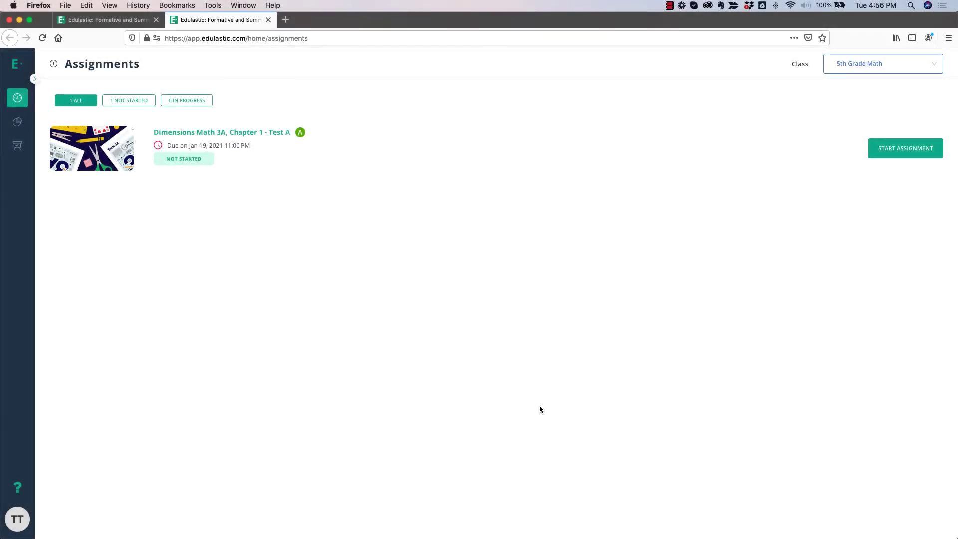
- As a student, start Chapter 1 Test A and answer questions 1–4: 7,327, 600, 430, 5 hundreds
{"action": "left_click", "coordinate": [892, 151]}
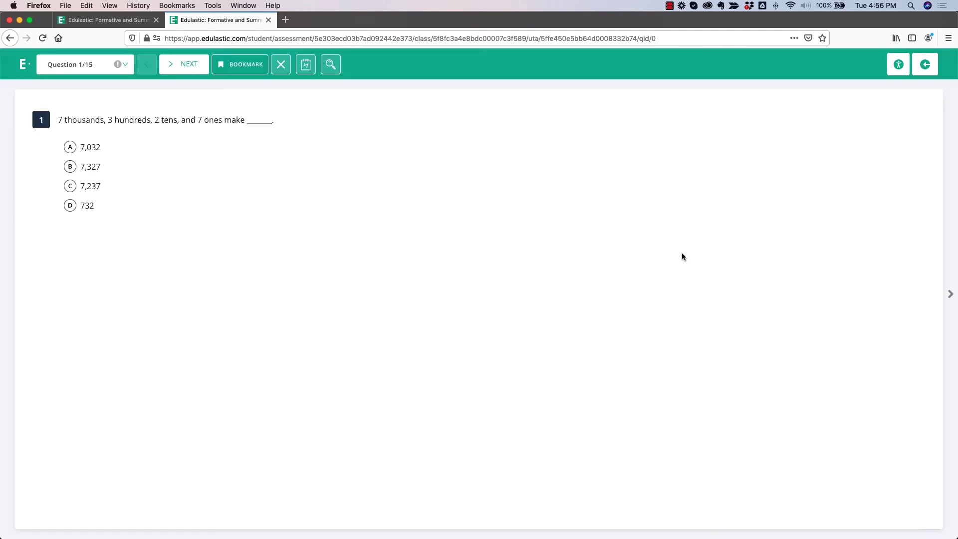
{"action": "left_click", "coordinate": [70, 166]}
{"action": "left_click", "coordinate": [170, 73]}
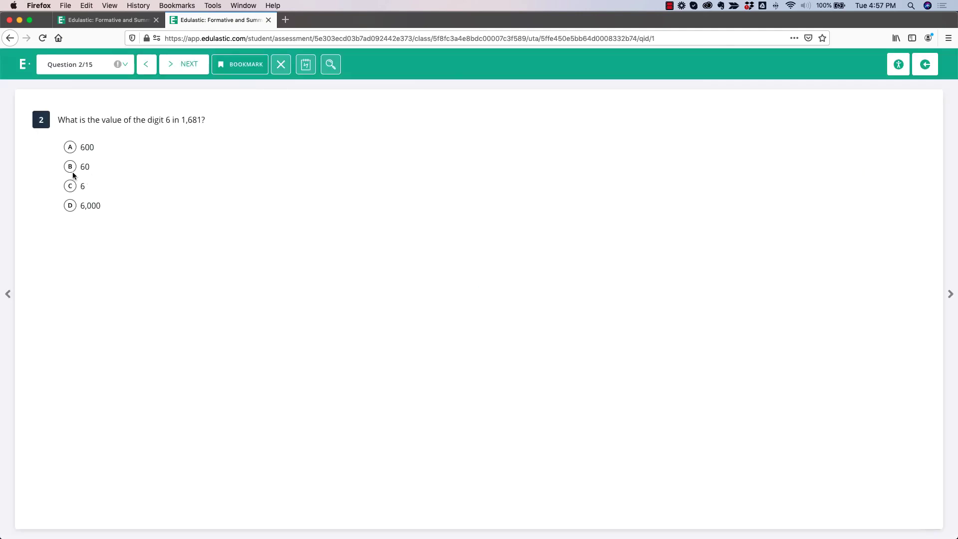
{"action": "left_click", "coordinate": [70, 147]}
{"action": "left_click", "coordinate": [180, 66]}
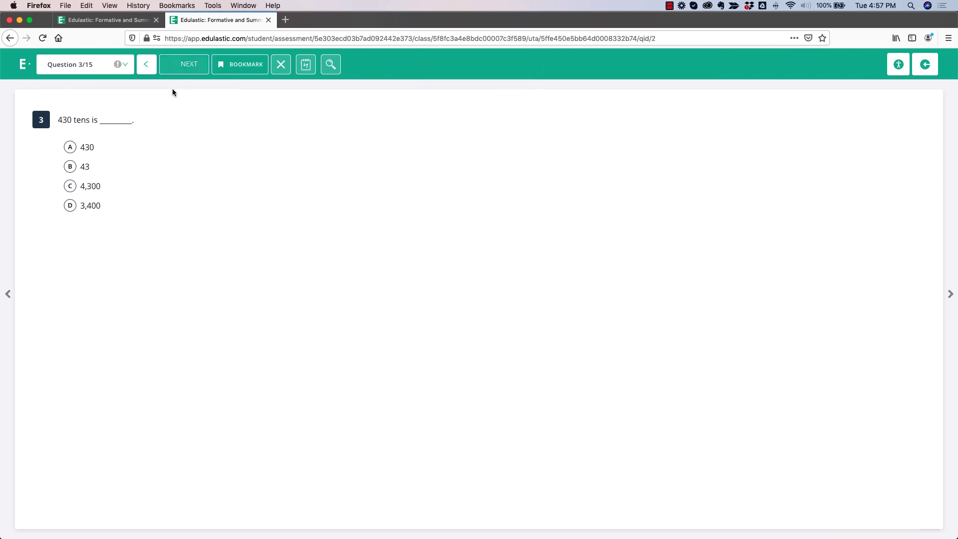
{"action": "left_click", "coordinate": [65, 147]}
{"action": "left_click", "coordinate": [185, 73]}
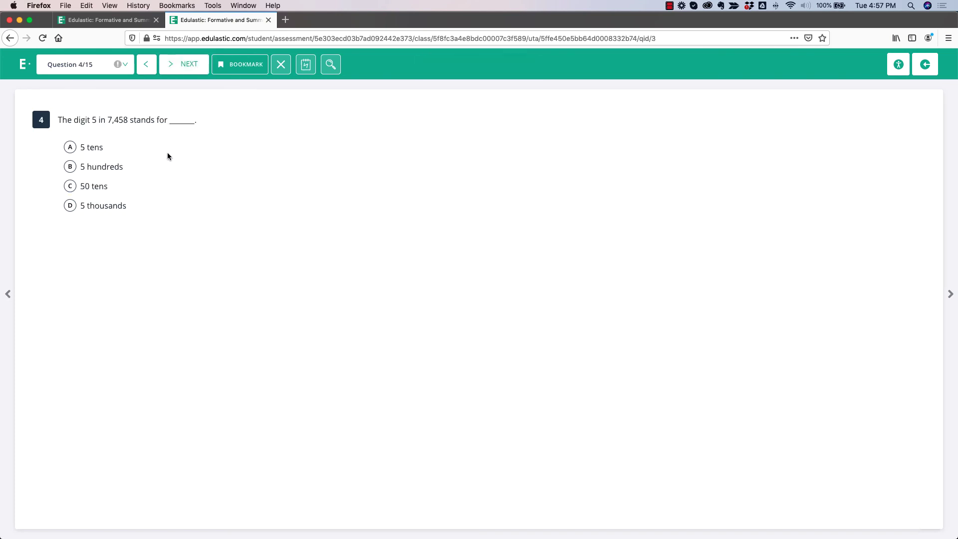
{"action": "left_click", "coordinate": [71, 167]}
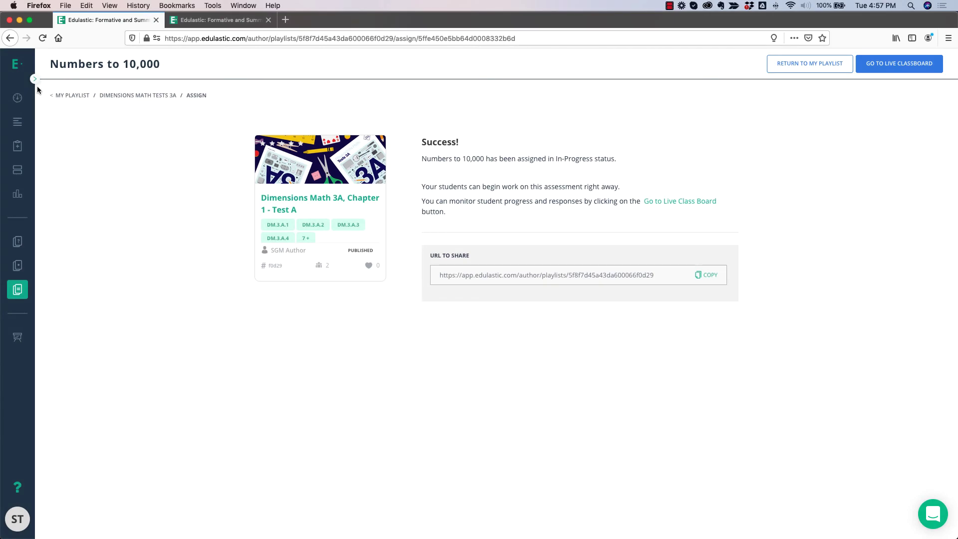
- Return to the teacher's Assignments list and open the 5th Grade Math Live Class Board
{"action": "mouse_move", "coordinate": [31, 106]}
{"action": "left_click", "coordinate": [46, 148]}
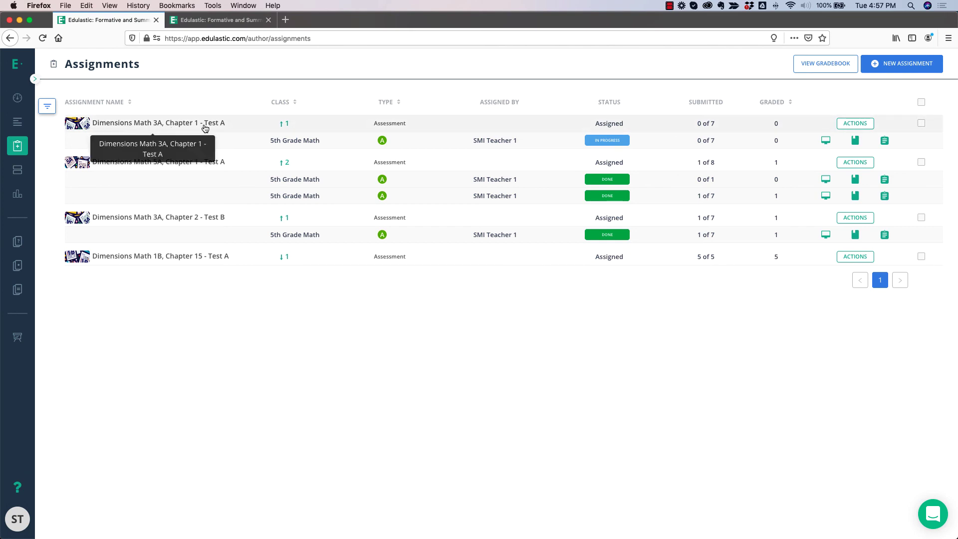
{"action": "left_click", "coordinate": [296, 140]}
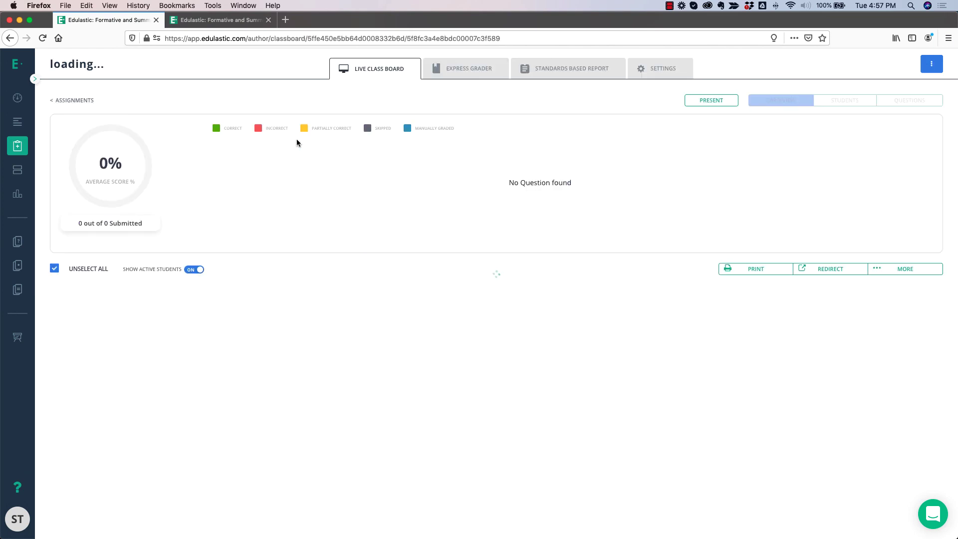